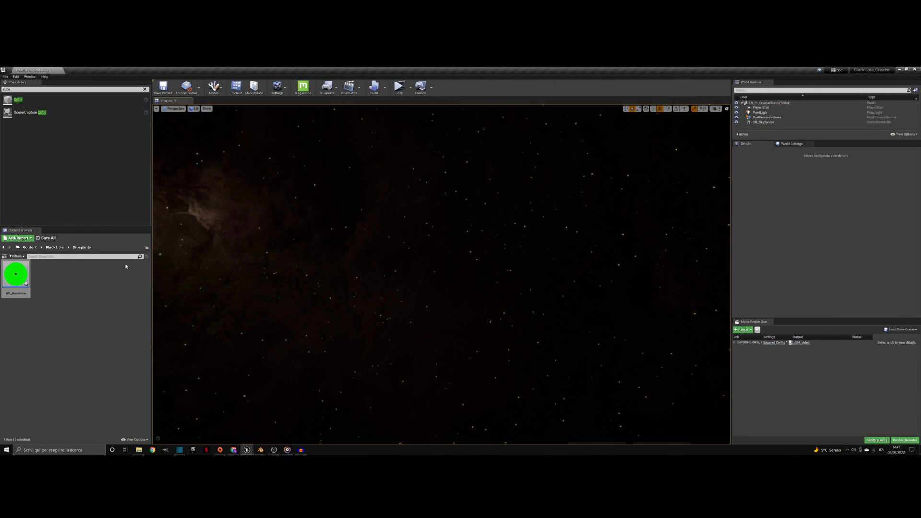
Place BP_BlackHole in the level and set its Black Hole Material to MI_BH_Opaque_Static_1
left_click_drag(24, 276, 439, 269)
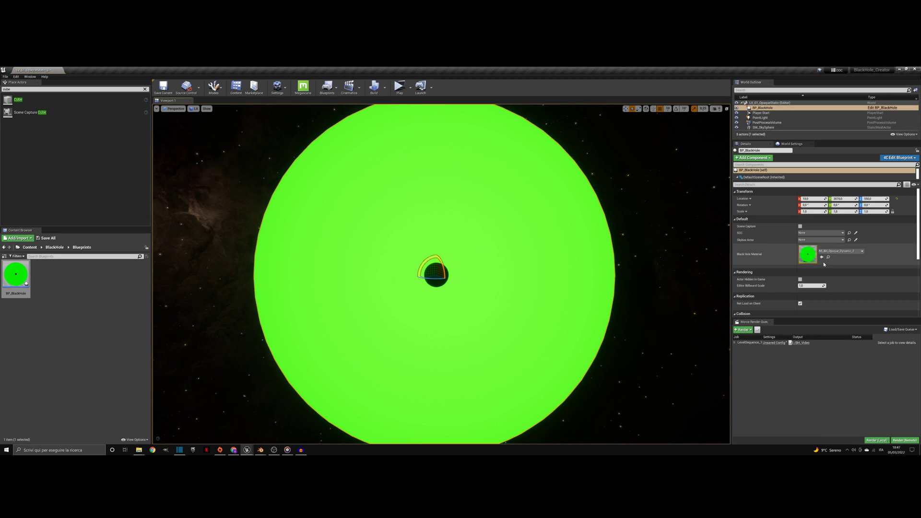
left_click(841, 251)
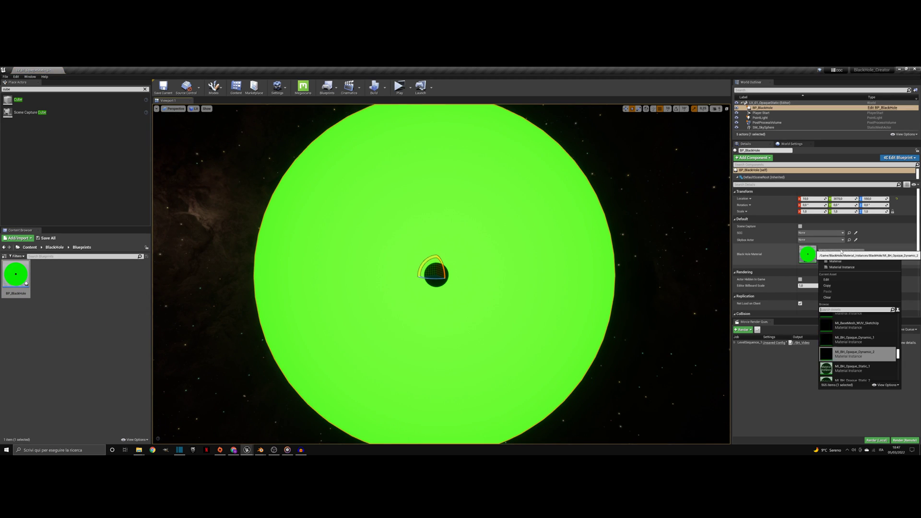
left_click(856, 367)
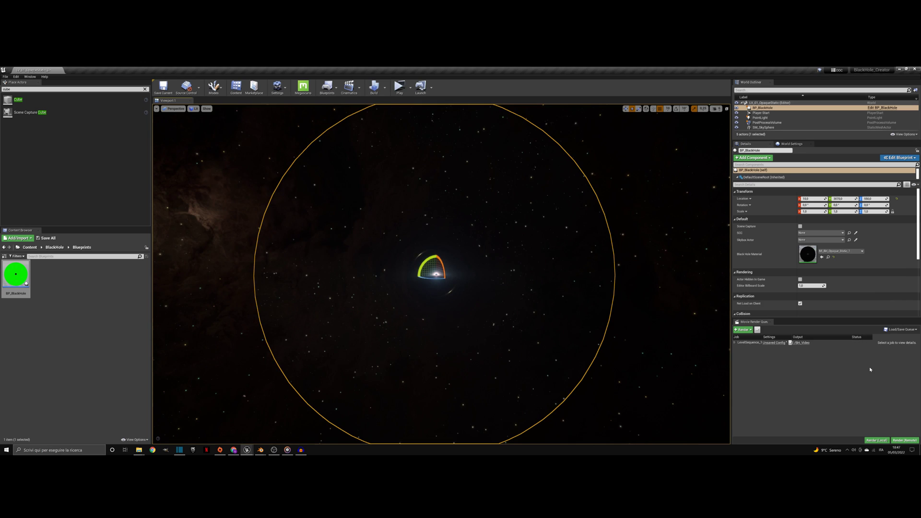
Scale the black hole uniformly to 10 and tilt it slightly around X
left_click(873, 212)
type("10")
key("Return")
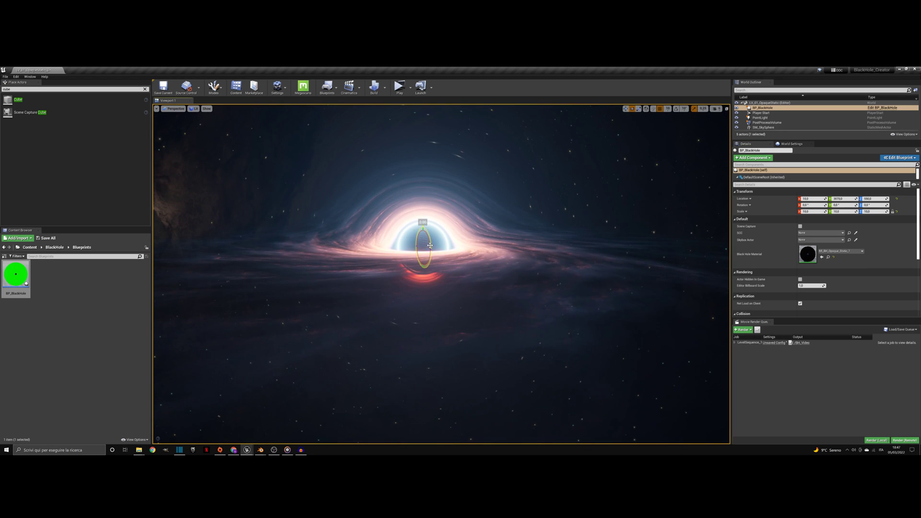
mouse_move(430, 246)
left_mouse_down()
mouse_move(415, 233)
mouse_move(445, 248)
left_mouse_up()
right_click_drag(525, 223, 526, 223)
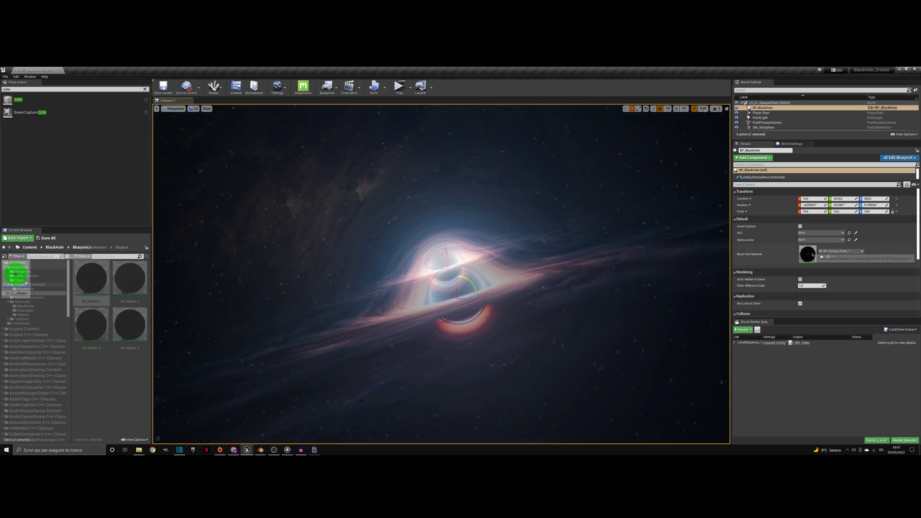
Open MI_BH_Opaque_Static_1 and MI_Skybox_1 side by side, scrolling MI_Skybox_1 down to its Skybox parameters
double_click(807, 254)
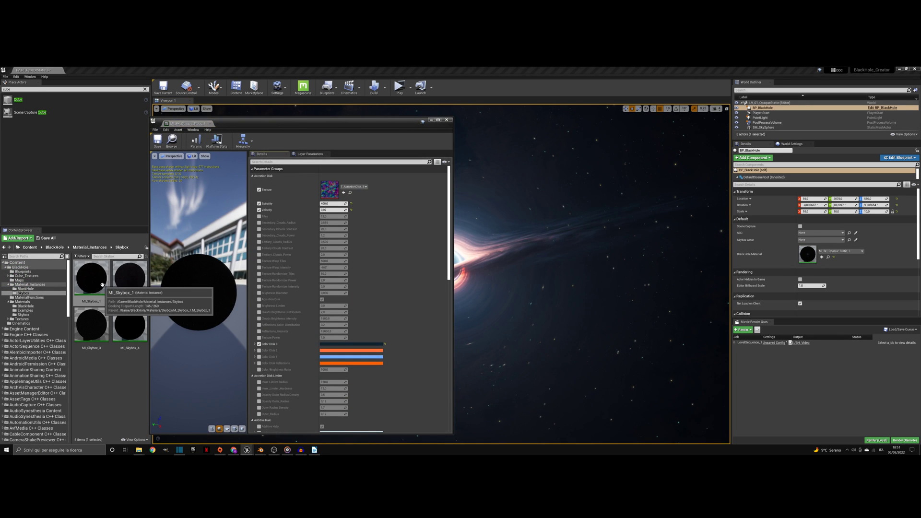
double_click(91, 278)
left_click_drag(224, 124, 499, 126)
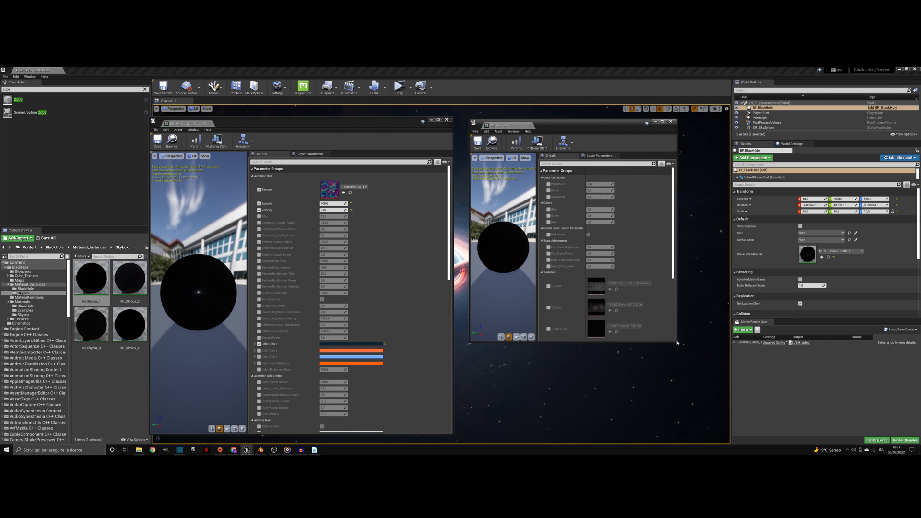
left_click_drag(681, 345, 746, 434)
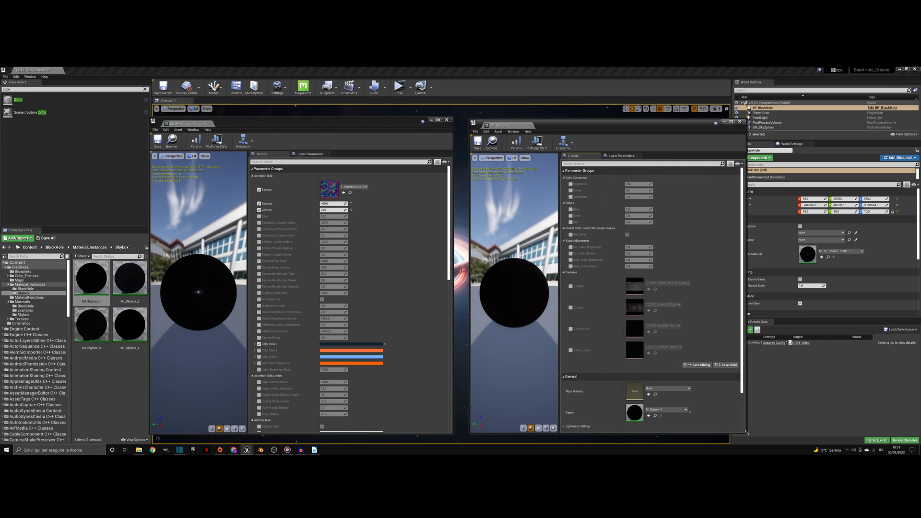
scroll(308, 341, "down", 20)
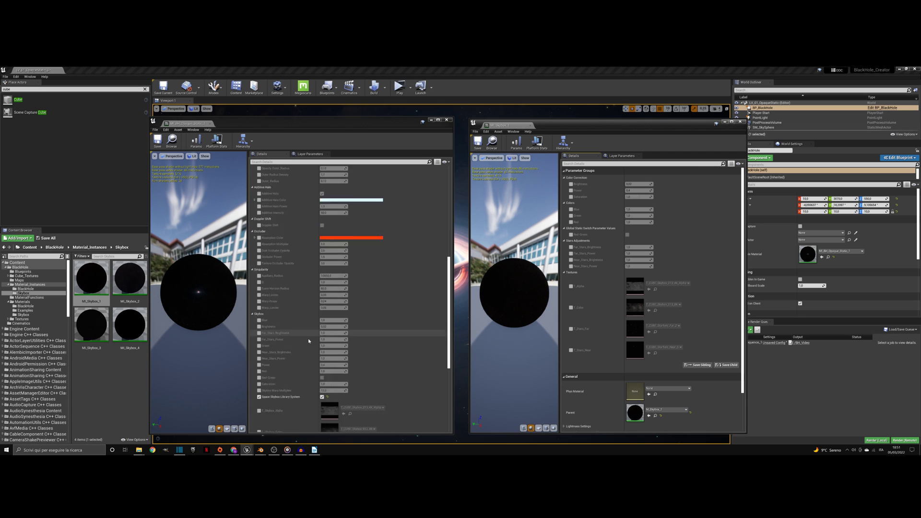
scroll(308, 341, "down", 4)
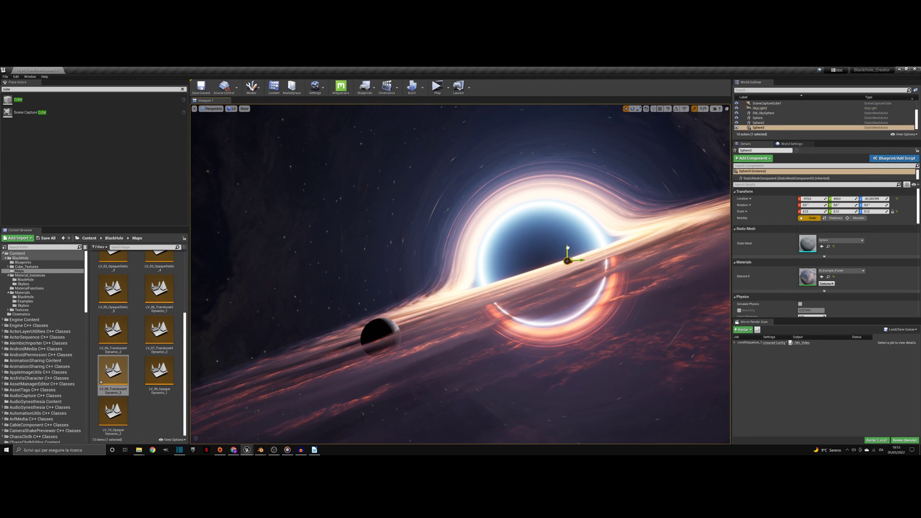
Move Sphere3 and the dark planet sphere slightly down along Z, then deselect
mouse_move(568, 260)
left_mouse_down()
mouse_move(571, 290)
mouse_move(569, 255)
mouse_move(571, 272)
left_mouse_up()
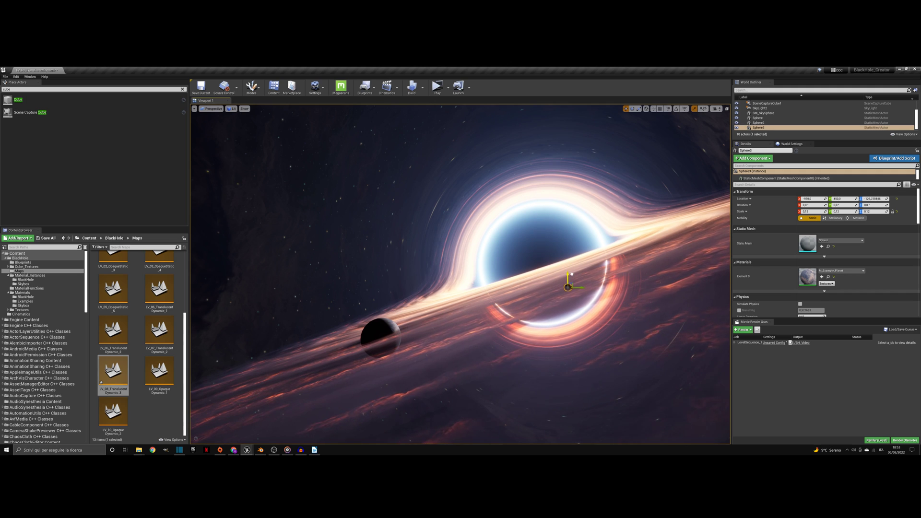
left_click(382, 327)
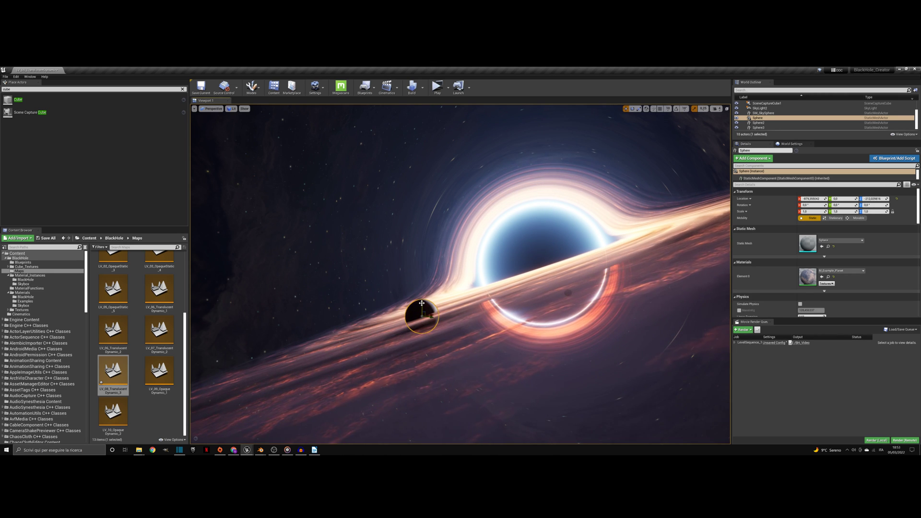
left_click_drag(422, 303, 423, 316)
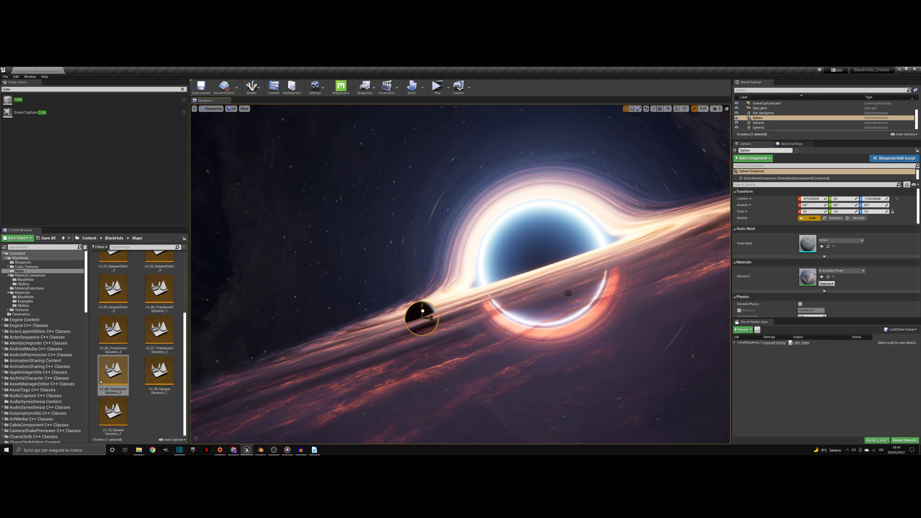
key("Escape")
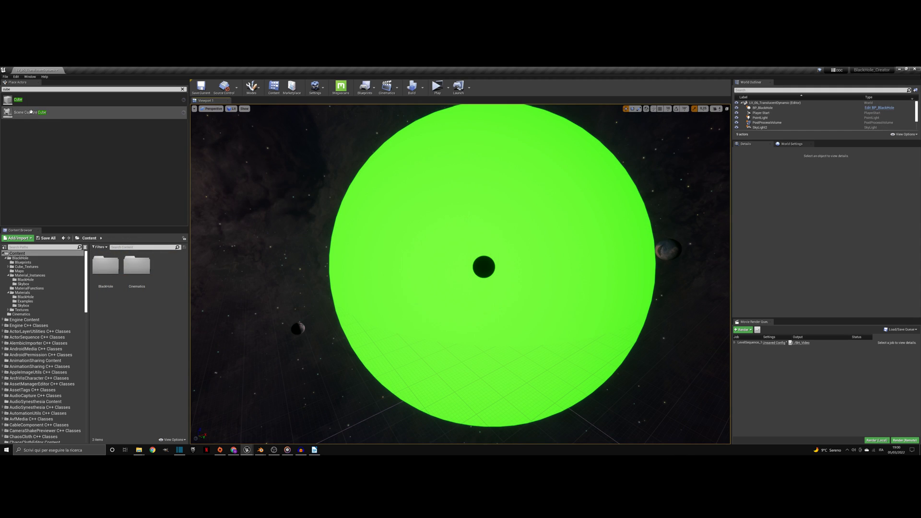
Create a Cube Render Target named CRT_Example and set it as the Scene Capture Cube's Texture Target
left_click_drag(29, 112, 390, 298)
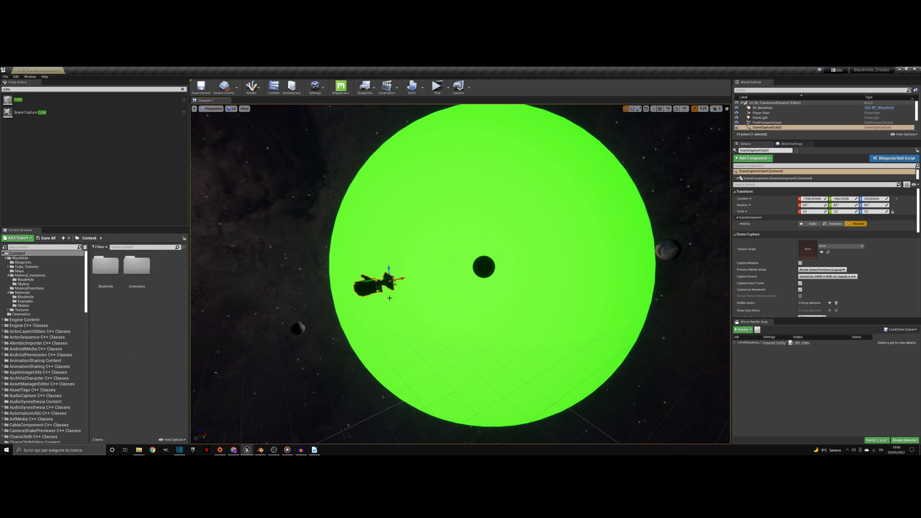
right_click(158, 317)
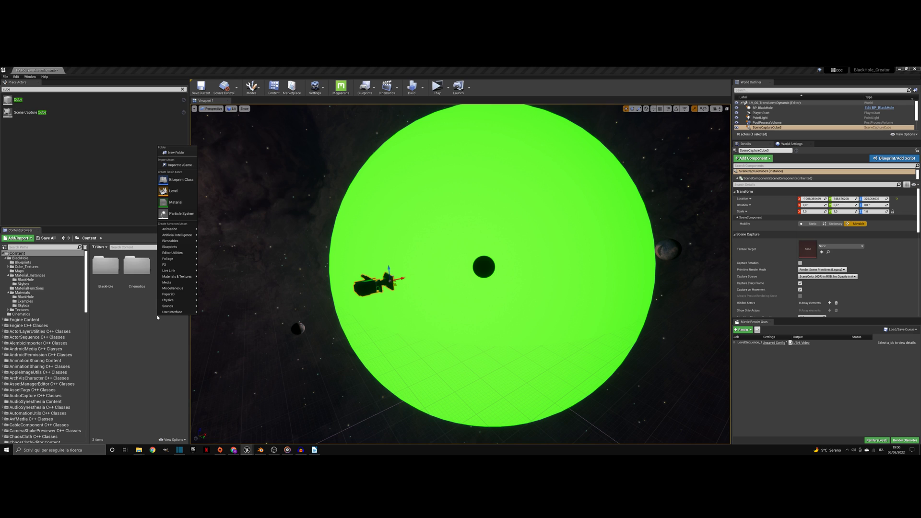
mouse_move(176, 277)
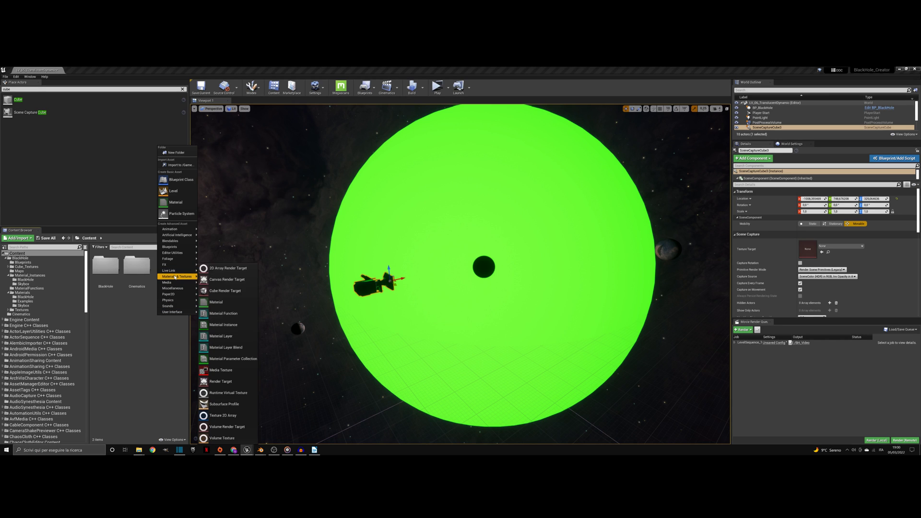
left_click(229, 290)
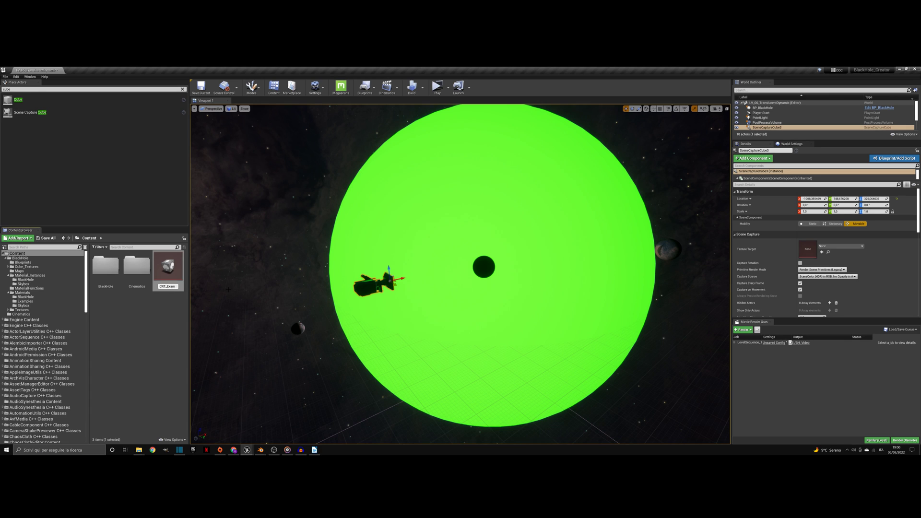
type("CRT_Example")
key("Return")
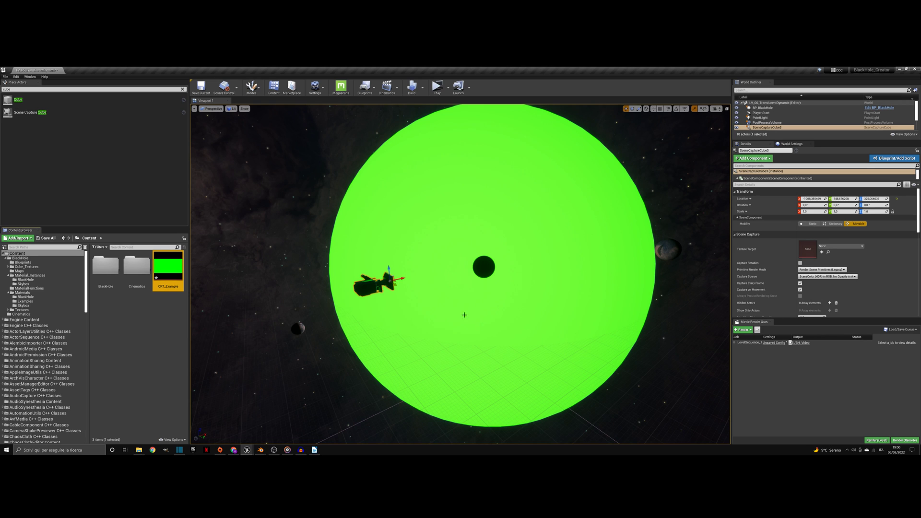
left_click_drag(168, 267, 820, 254)
Set the black hole material instance's T_Skybox texture to CRT_Example
left_click(762, 107)
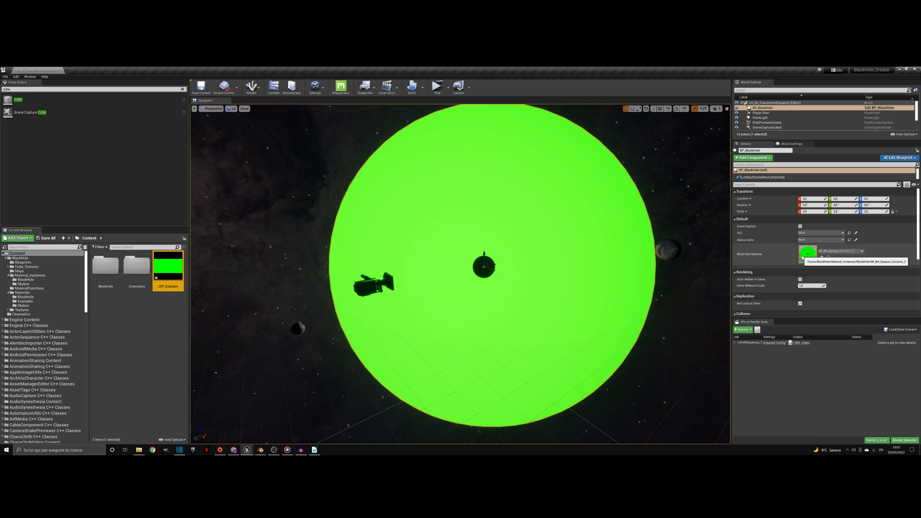
double_click(807, 254)
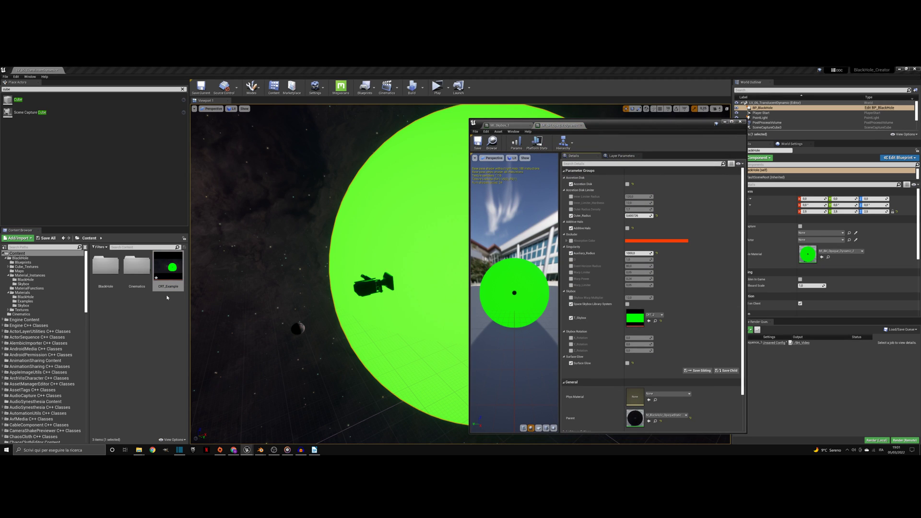
left_click_drag(169, 263, 635, 320)
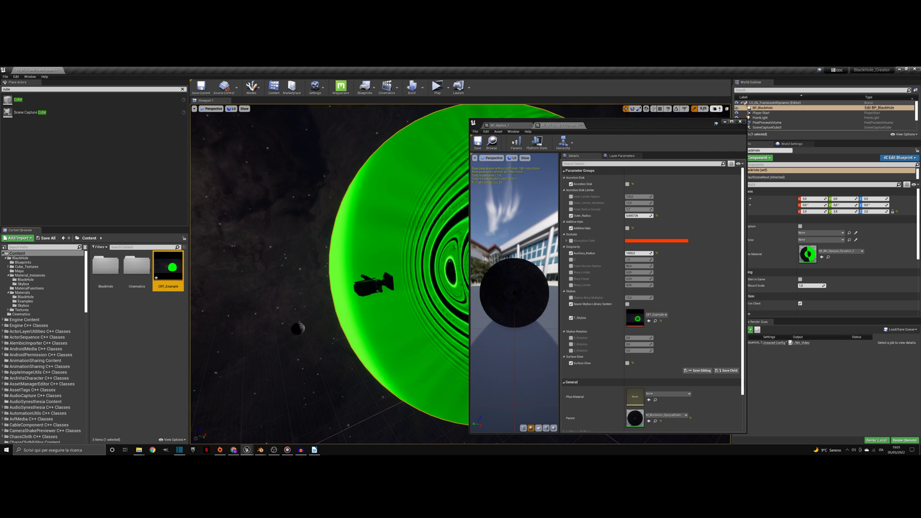
left_click(723, 122)
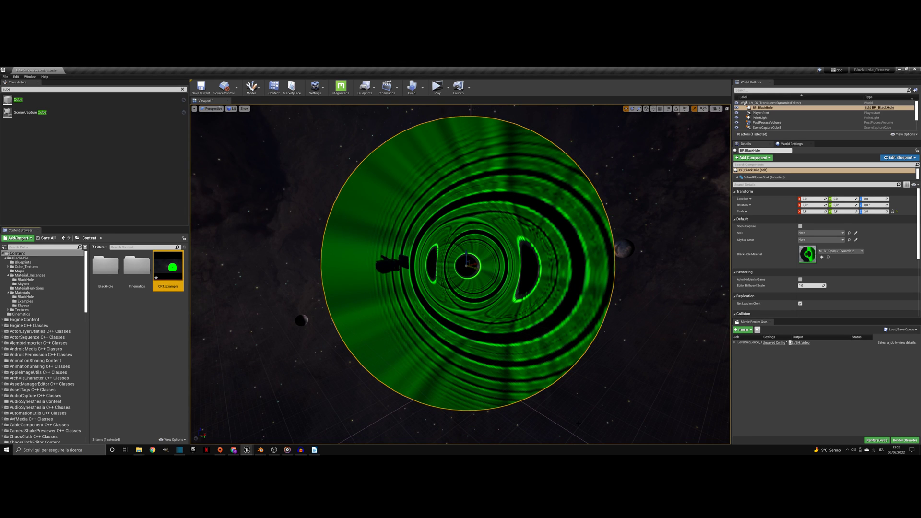
Enable Scene Capture, with SceneCaptureCube1 as SCC and BP_SkySphere as Skybox Actor
left_click(799, 226)
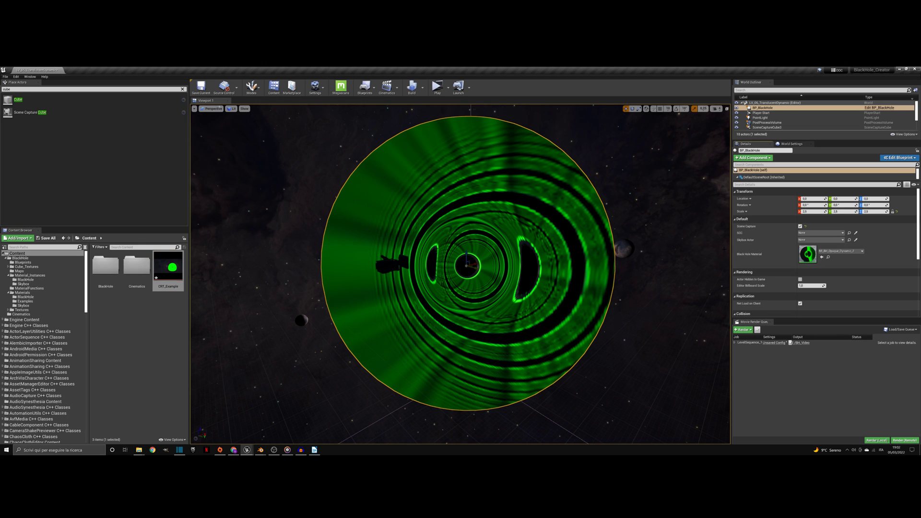
left_click(856, 233)
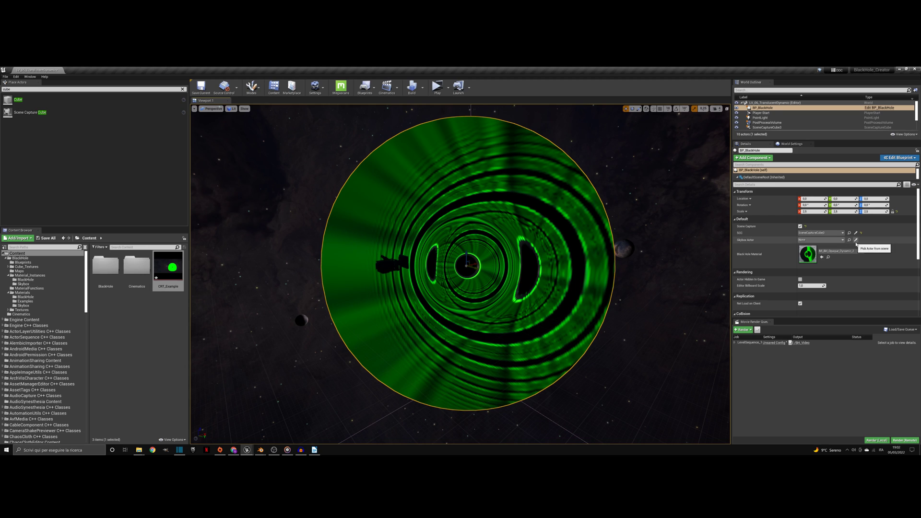
left_click(855, 240)
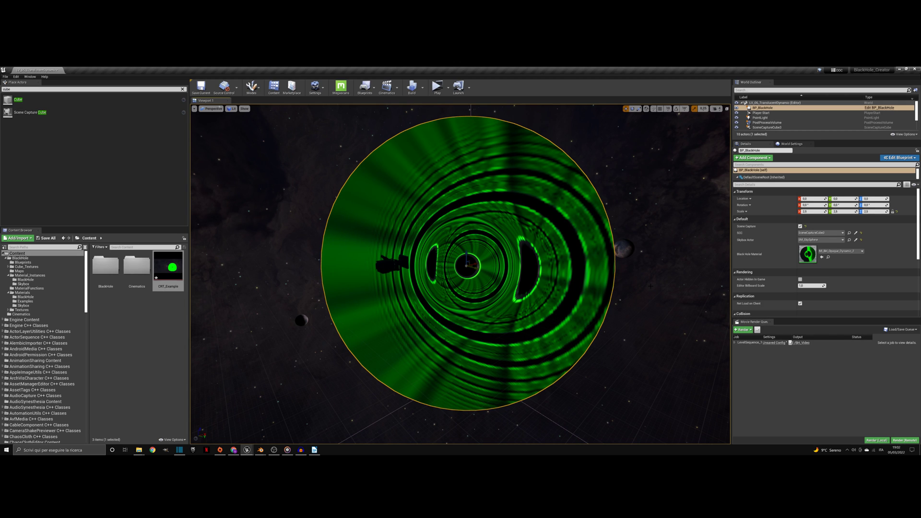
Add BP_BlackHole to SceneCaptureCube3's Hidden Actors and play the level in the editor
left_click(849, 233)
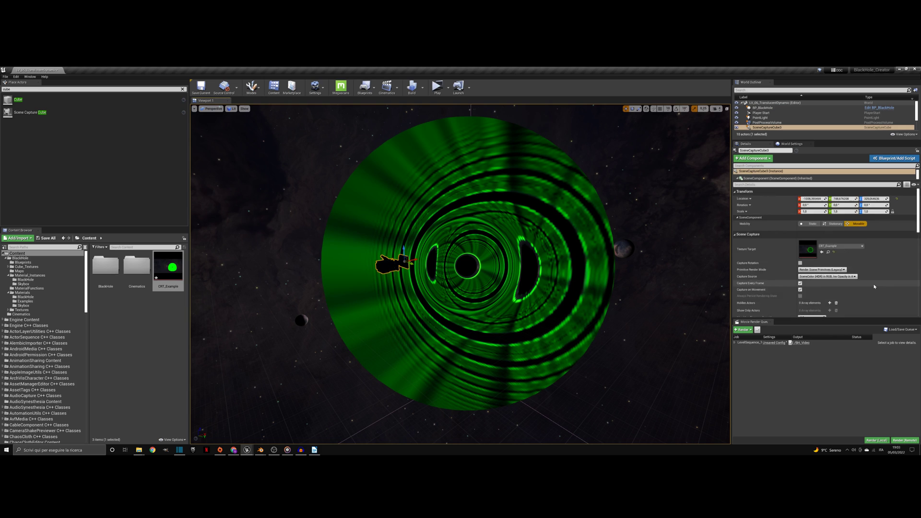
scroll(874, 287, "down", 2)
left_click(829, 277)
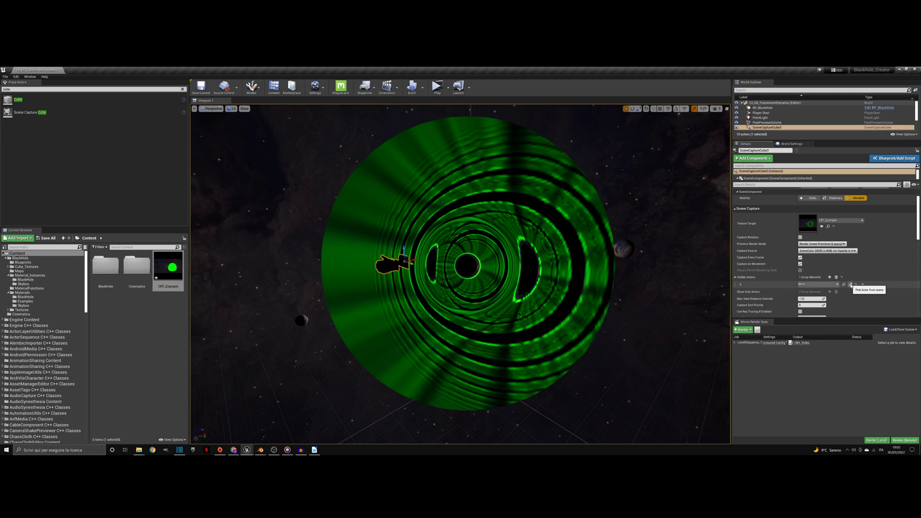
left_click(850, 285)
left_click(554, 276)
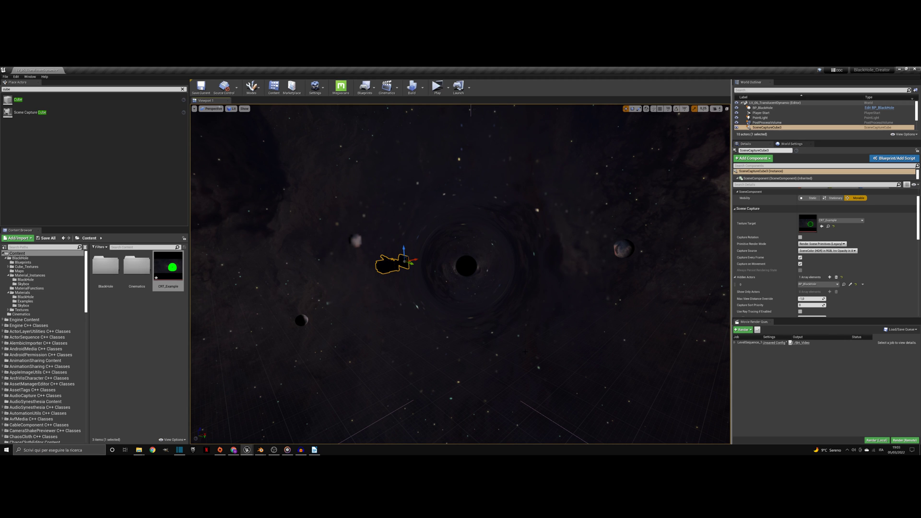
key("alt+p")
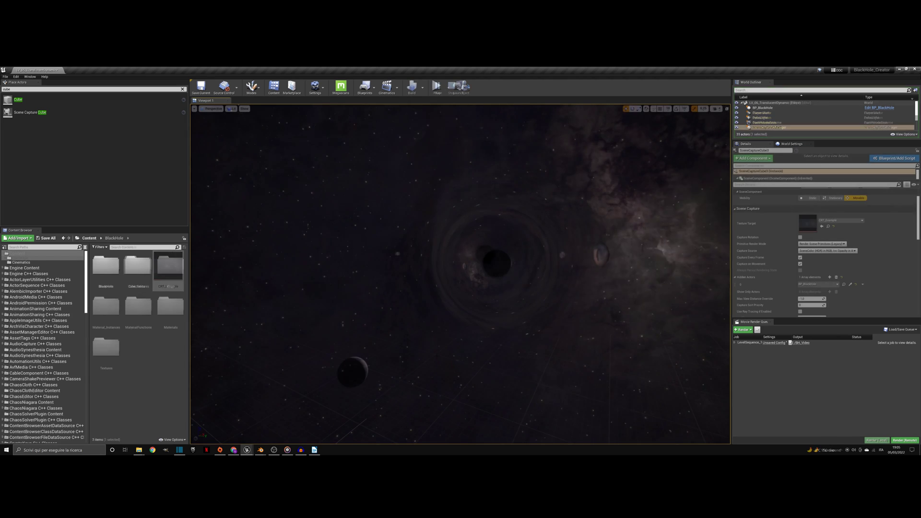
Open the BP_BlackHole blueprint from the Blueprints folder and maximize its editor
double_click(106, 265)
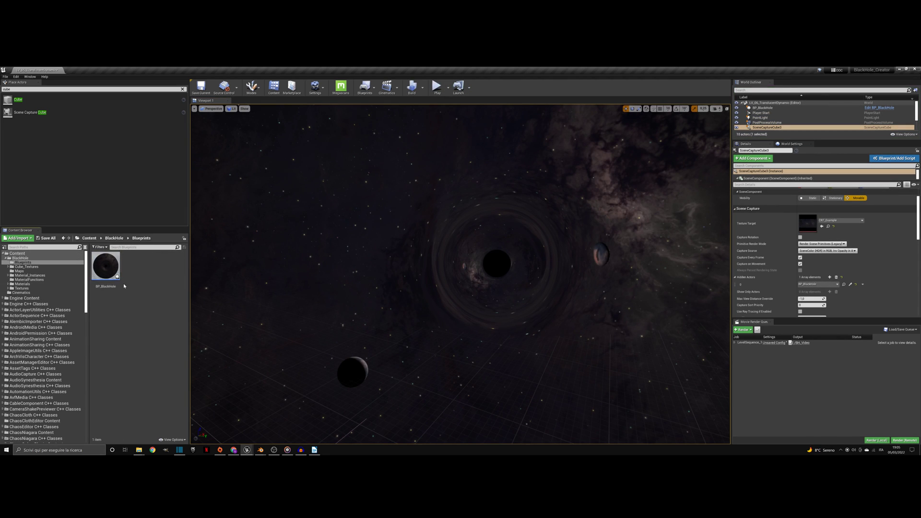
double_click(105, 271)
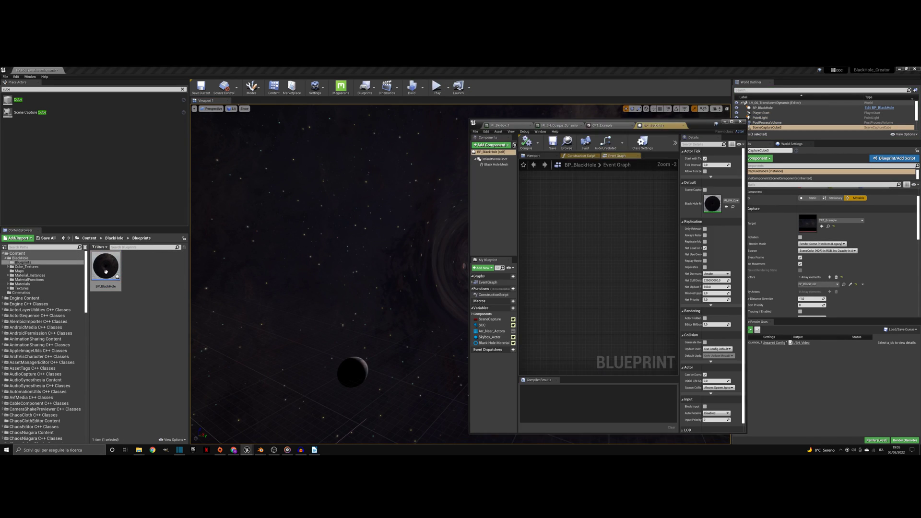
left_click(731, 122)
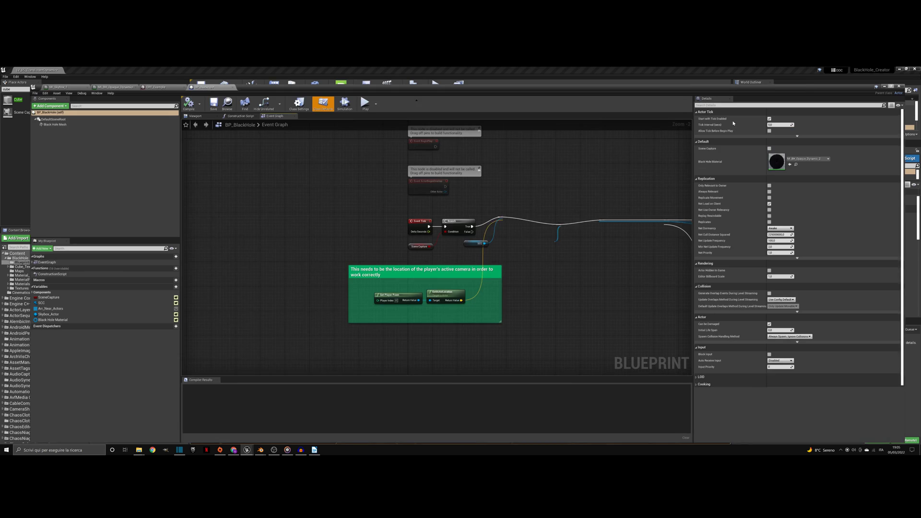
Pan the Event Graph to the camera-location capture logic and hide Class Defaults
scroll(425, 311, "up", 2)
scroll(422, 309, "down", 4)
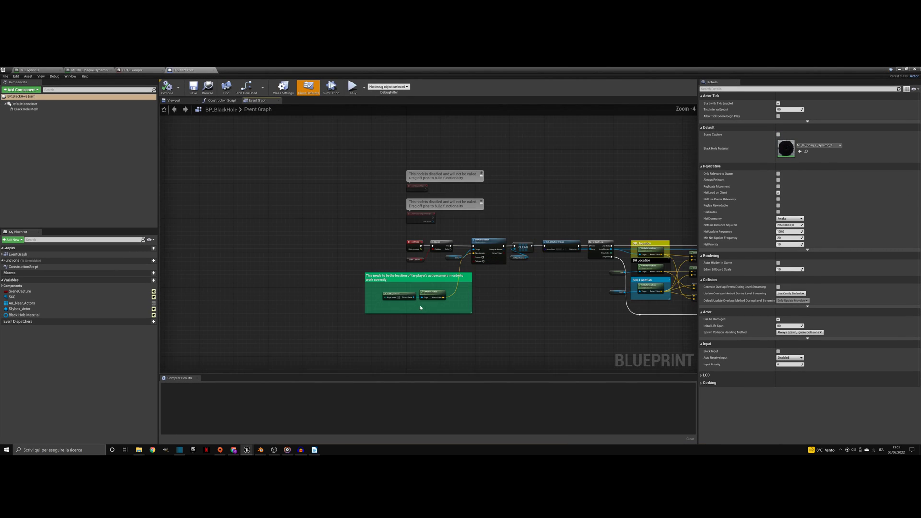
right_click_drag(539, 301, 565, 288)
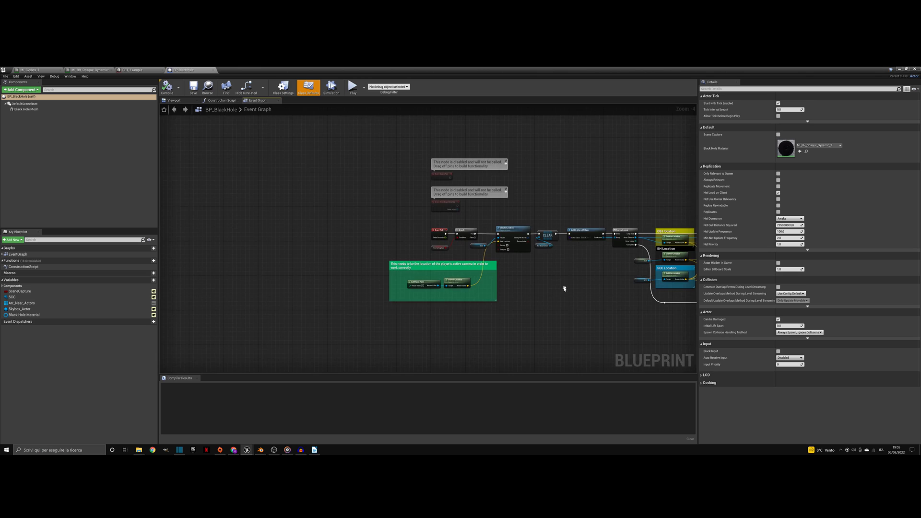
scroll(407, 294, "up", 2)
scroll(434, 288, "up", 2)
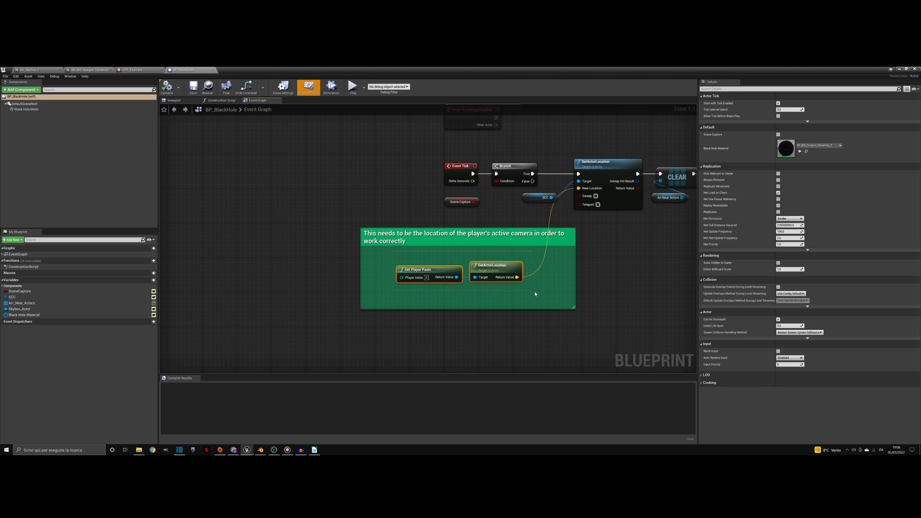
left_click(479, 284)
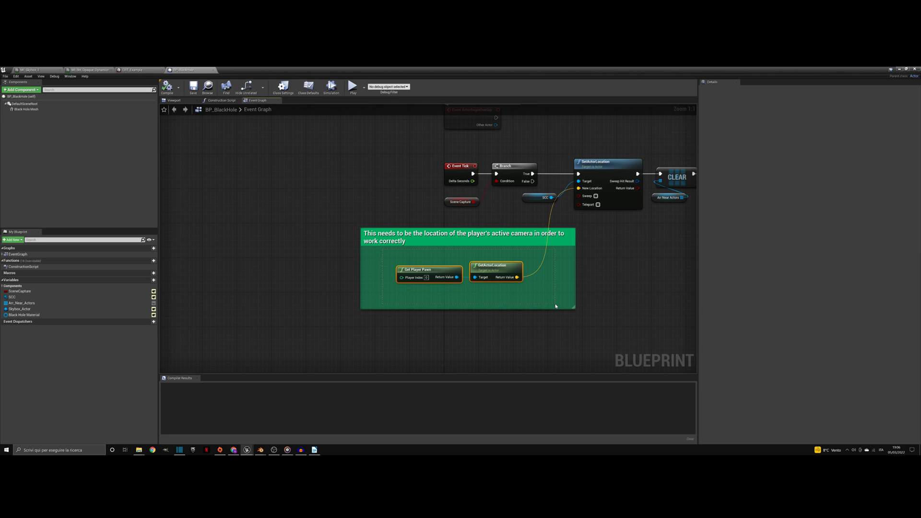